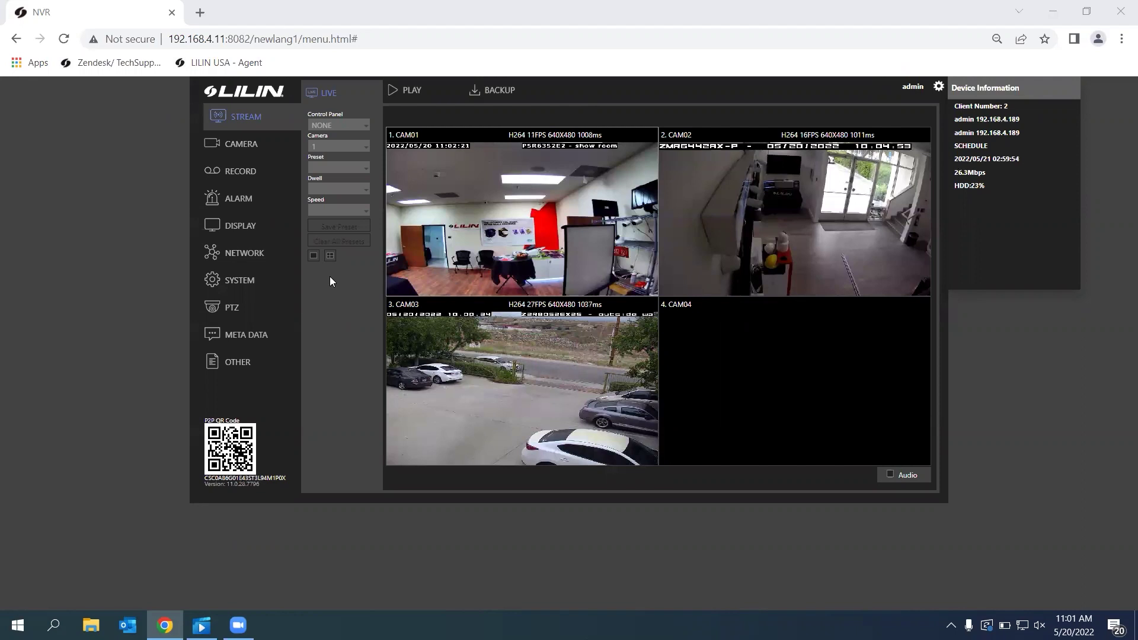
- Open the NVR's Network Advanced P2P page and highlight its 'Registration done!' status
{"action": "left_click", "coordinate": [258, 256]}
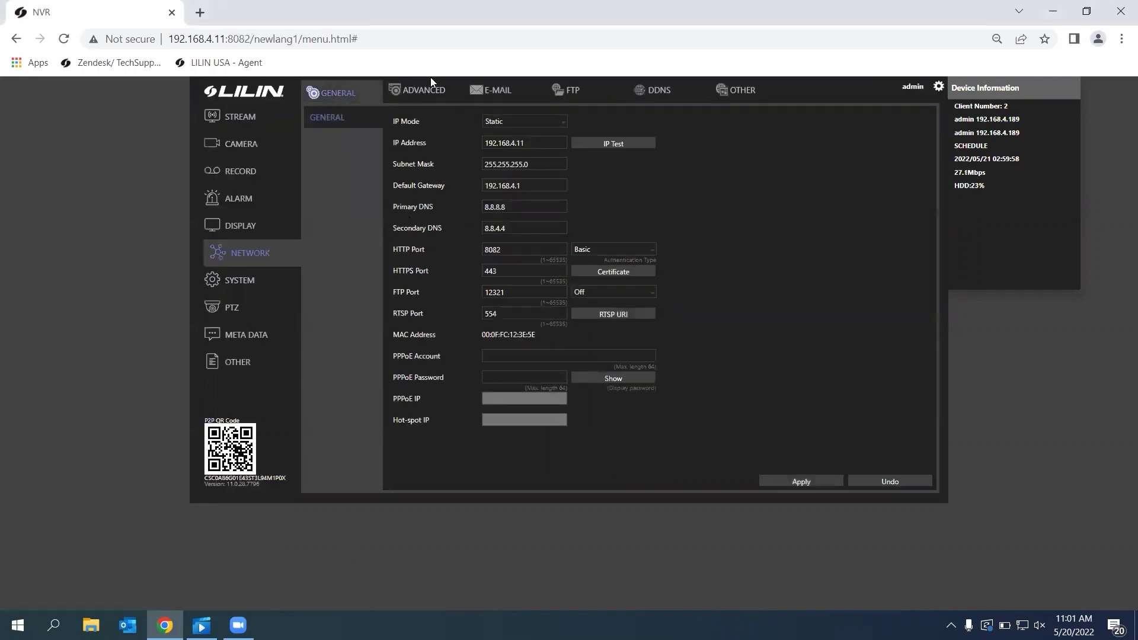
{"action": "left_click", "coordinate": [425, 92]}
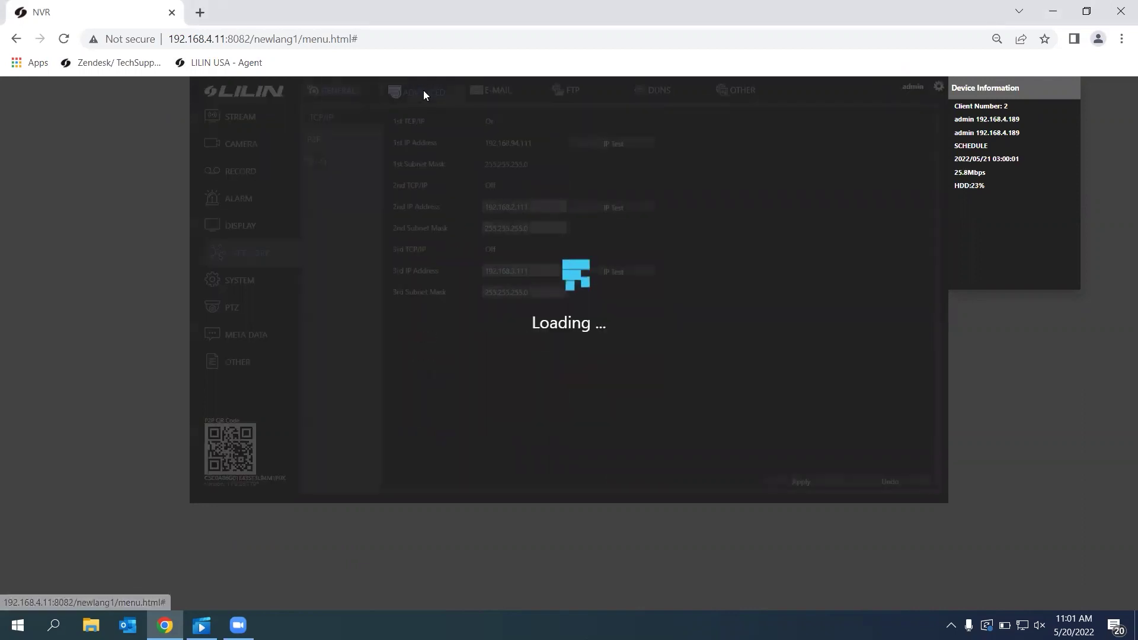
{"action": "left_click", "coordinate": [371, 139]}
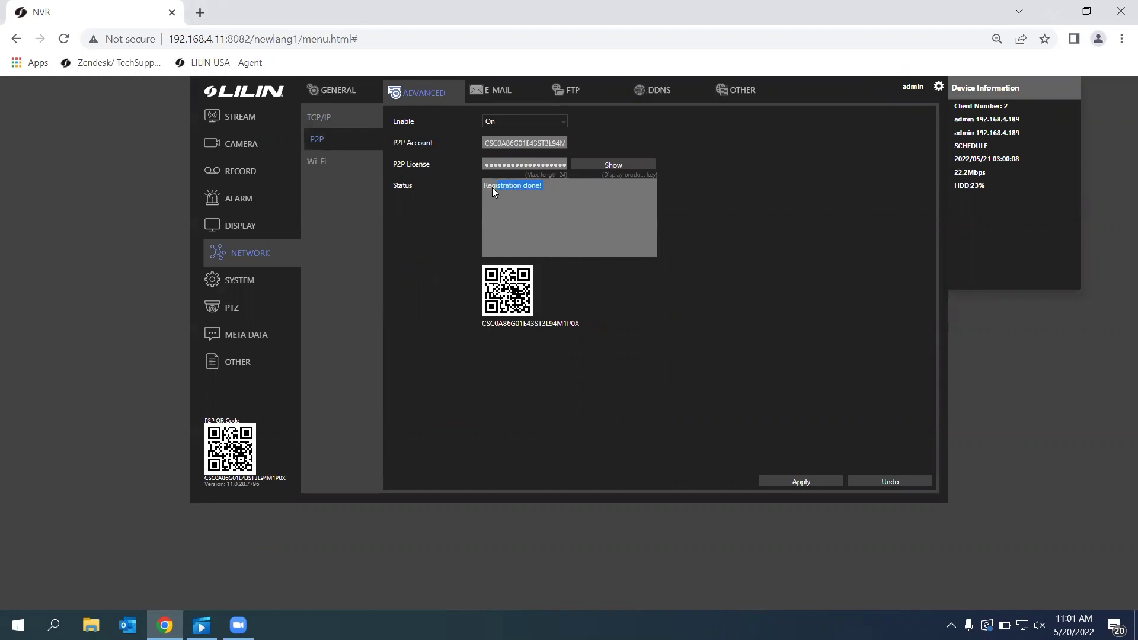
{"action": "left_click_drag", "start_coordinate": [492, 188], "coordinate": [481, 185]}
- Switch to the Network GENERAL tab showing IP 192.168.4.11, gateway and DNS 8.8.8.8
{"action": "left_click", "coordinate": [343, 92]}
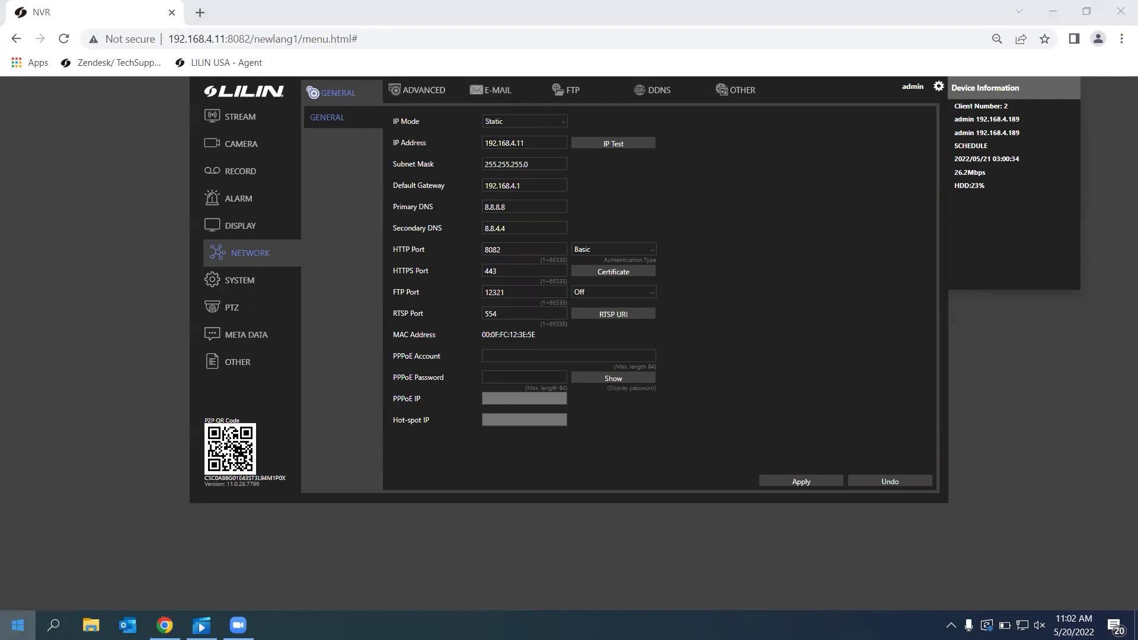
- Launch Command Prompt from Start search and run ipconfig /all
{"action": "left_click", "coordinate": [17, 625]}
{"action": "type", "text": "co"}
{"action": "key", "text": "Return"}
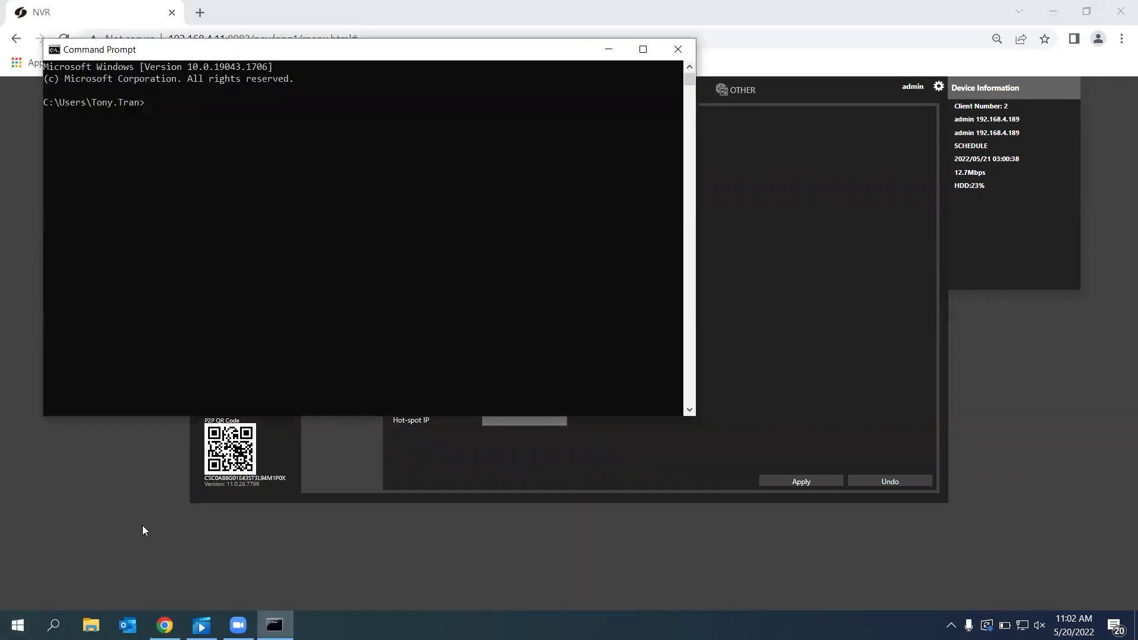
{"action": "type", "text": "ipconfig /all"}
{"action": "key", "text": "Return"}
- Highlight the Ethernet adapter's gateway and DNS server lines, moving the console to the right
{"action": "scroll", "coordinate": [350, 326], "scroll_direction": "up", "scroll_amount": 2}
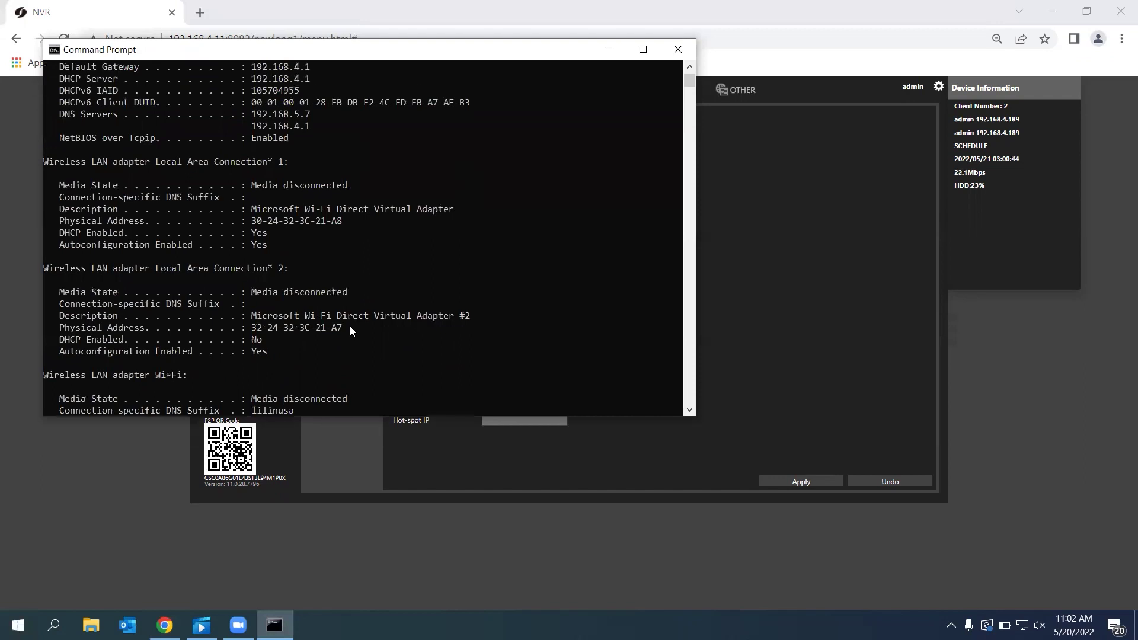
{"action": "scroll", "coordinate": [347, 343], "scroll_direction": "up", "scroll_amount": 6}
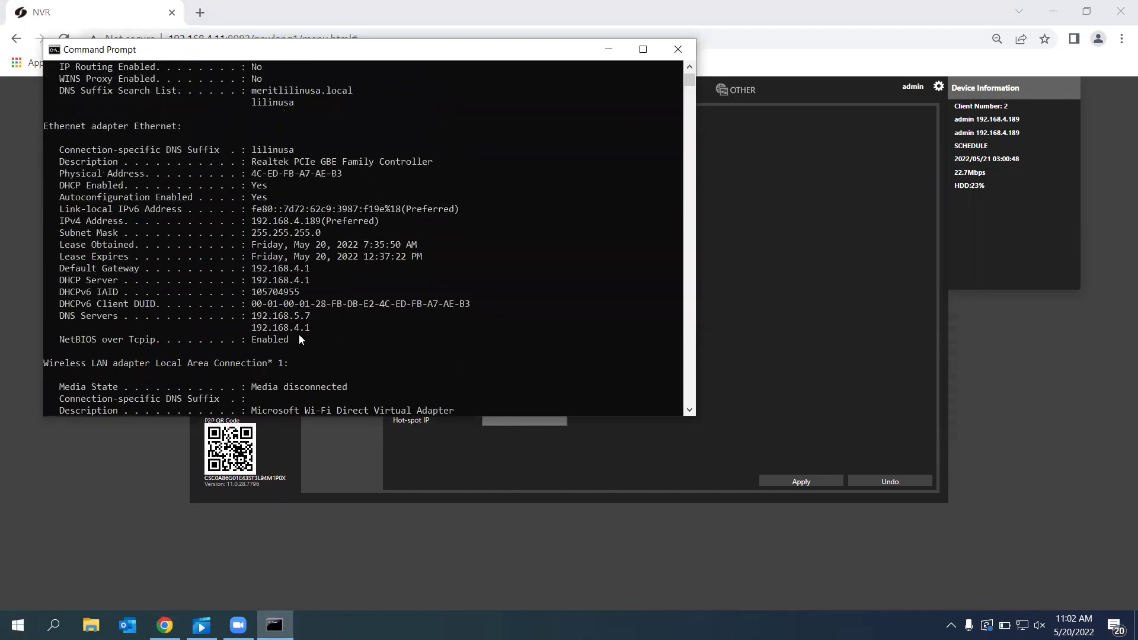
{"action": "left_click_drag", "start_coordinate": [299, 336], "coordinate": [45, 270]}
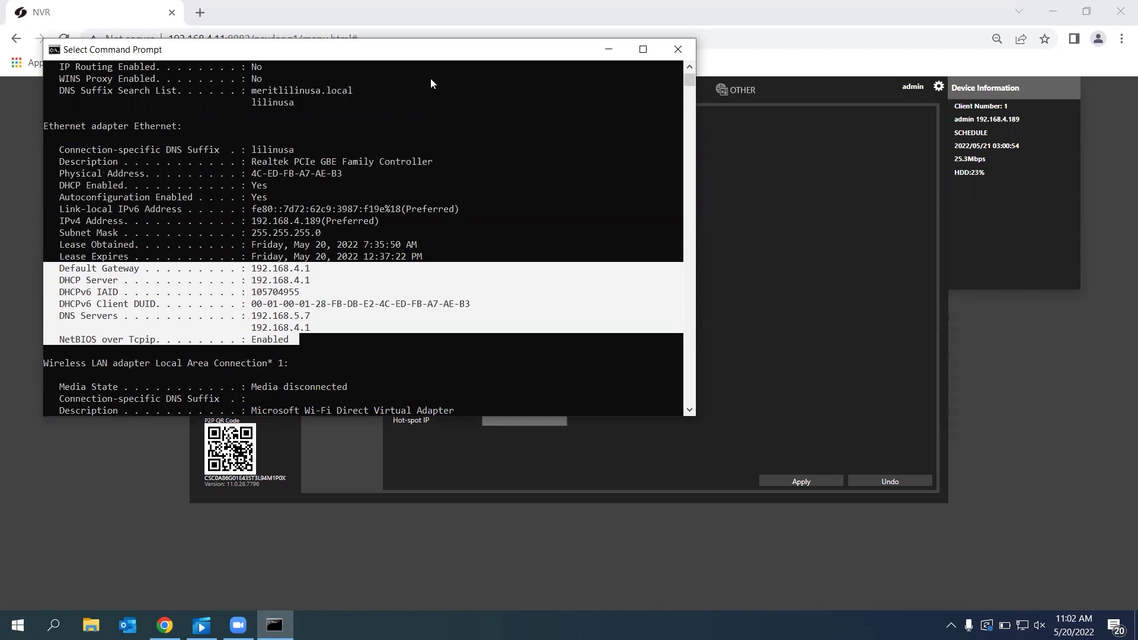
{"action": "left_click_drag", "start_coordinate": [431, 49], "coordinate": [966, 111]}
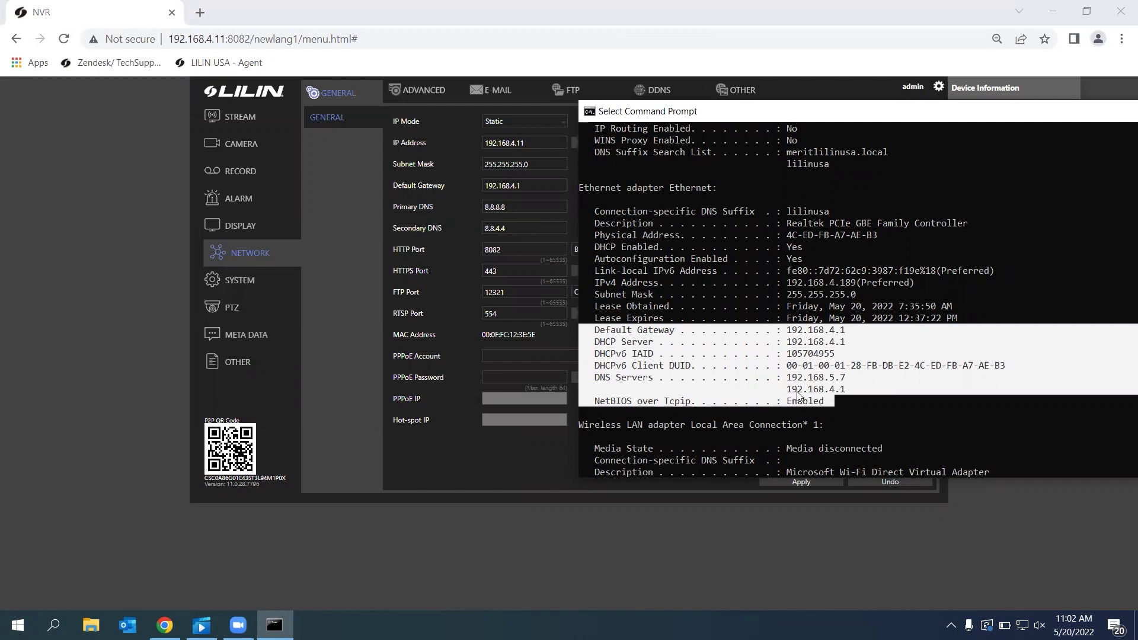
- Replace the NVR's Primary DNS 8.8.8.8 with the PC's 192.168.5.7
{"action": "left_click", "coordinate": [843, 378]}
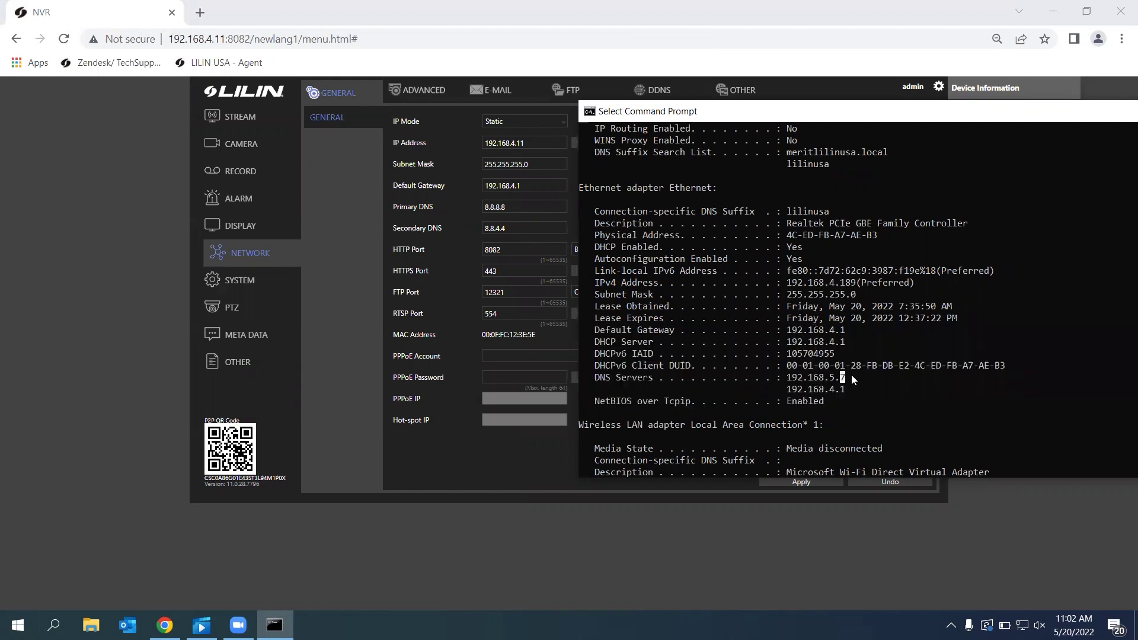
{"action": "left_click_drag", "start_coordinate": [847, 379], "coordinate": [813, 380]}
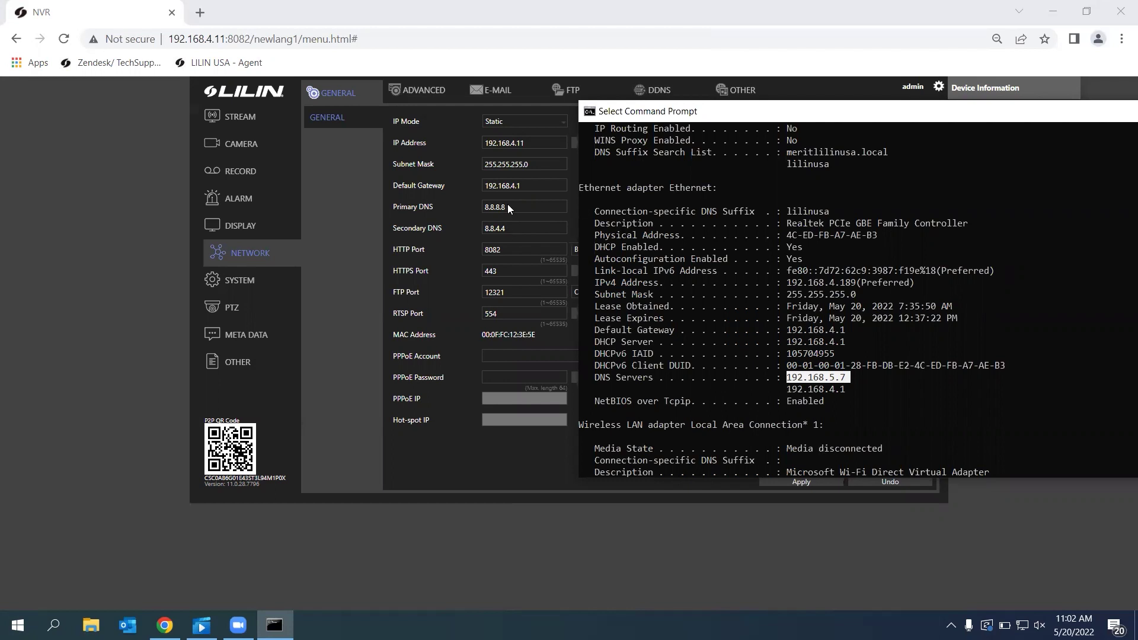
{"action": "double_click", "coordinate": [508, 206]}
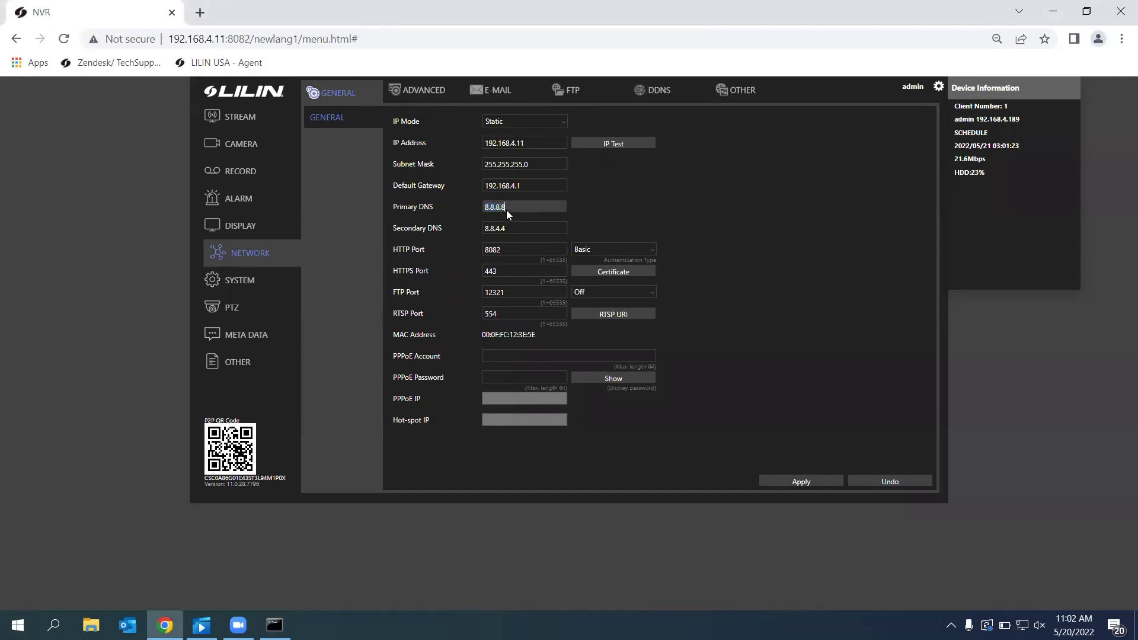
{"action": "type", "text": "196=2"}
{"action": "key", "text": "BackSpace"}
{"action": "key", "text": "BackSpace"}
{"action": "key", "text": "BackSpace"}
{"action": "type", "text": "2"}
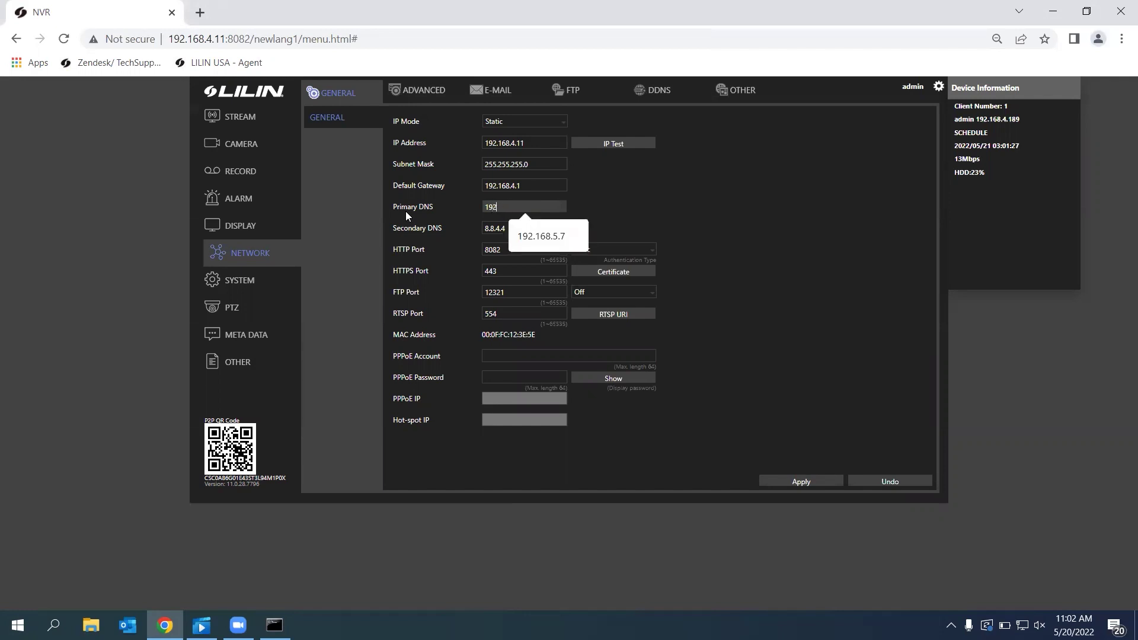
{"action": "type", "text": ".168.5.7"}
- Replace Secondary DNS 8.8.4.4 with 192.168.4.1
{"action": "left_click", "coordinate": [496, 230]}
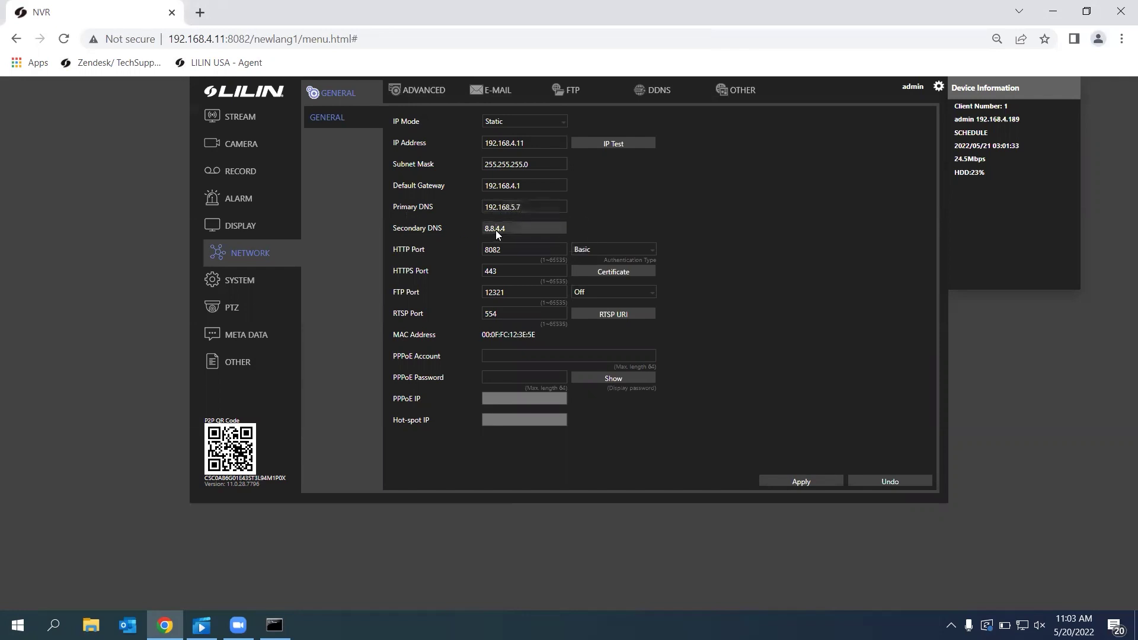
{"action": "key", "text": "ctrl+a"}
{"action": "key", "text": "BackSpace"}
{"action": "type", "text": "192.168"}
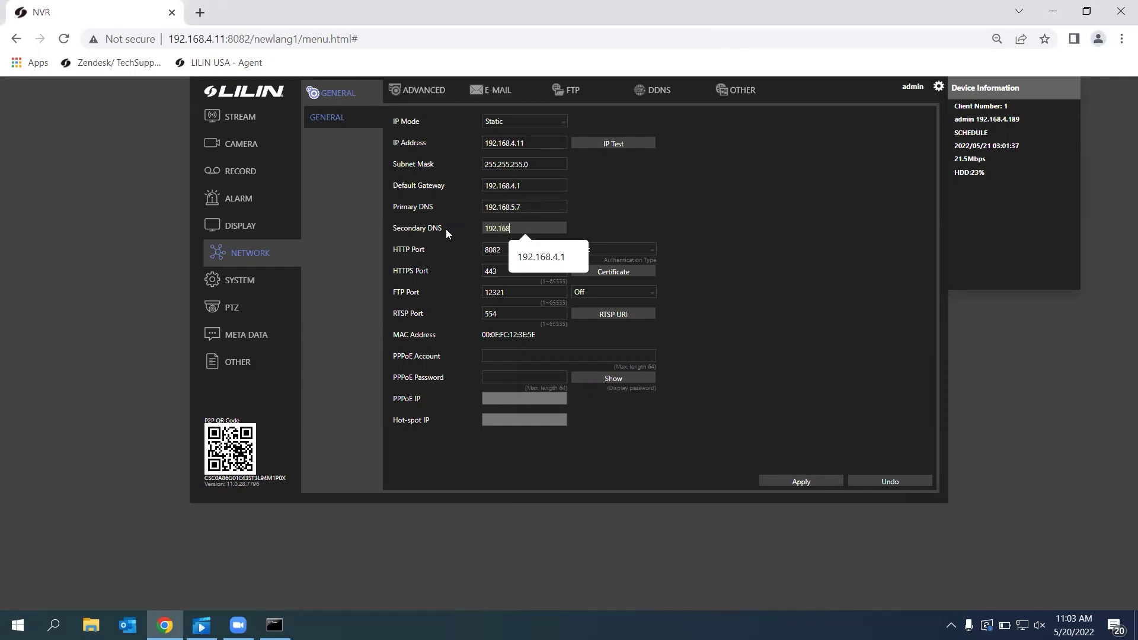
{"action": "type", "text": ".4.1"}
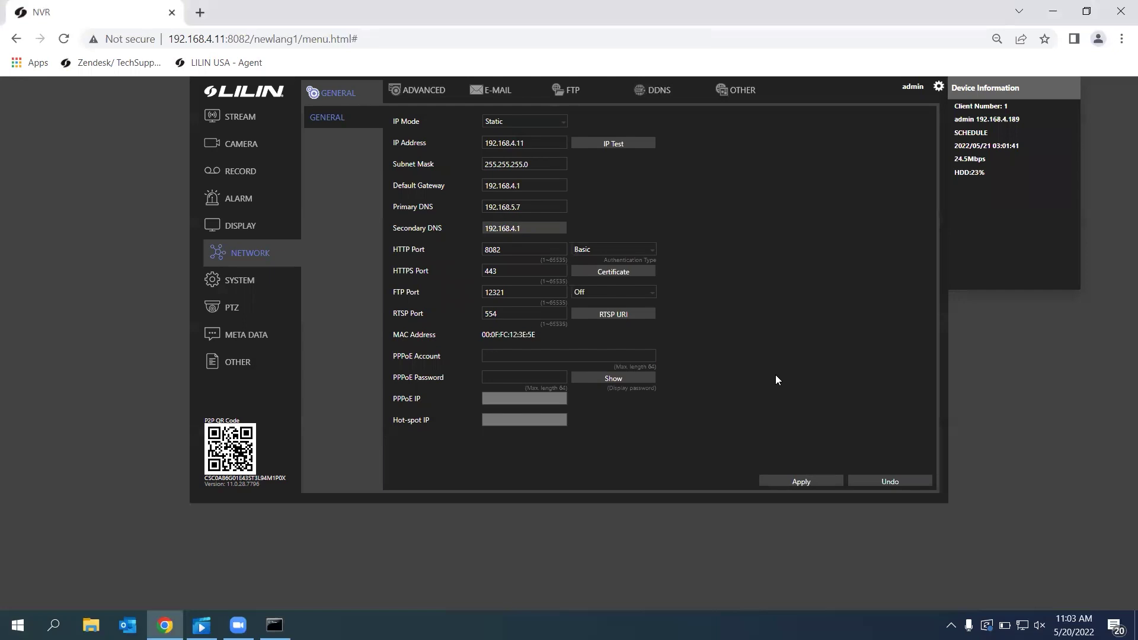
- Apply the DNS changes and verify them against the ipconfig DNS servers before returning to Chrome
{"action": "left_click", "coordinate": [793, 479]}
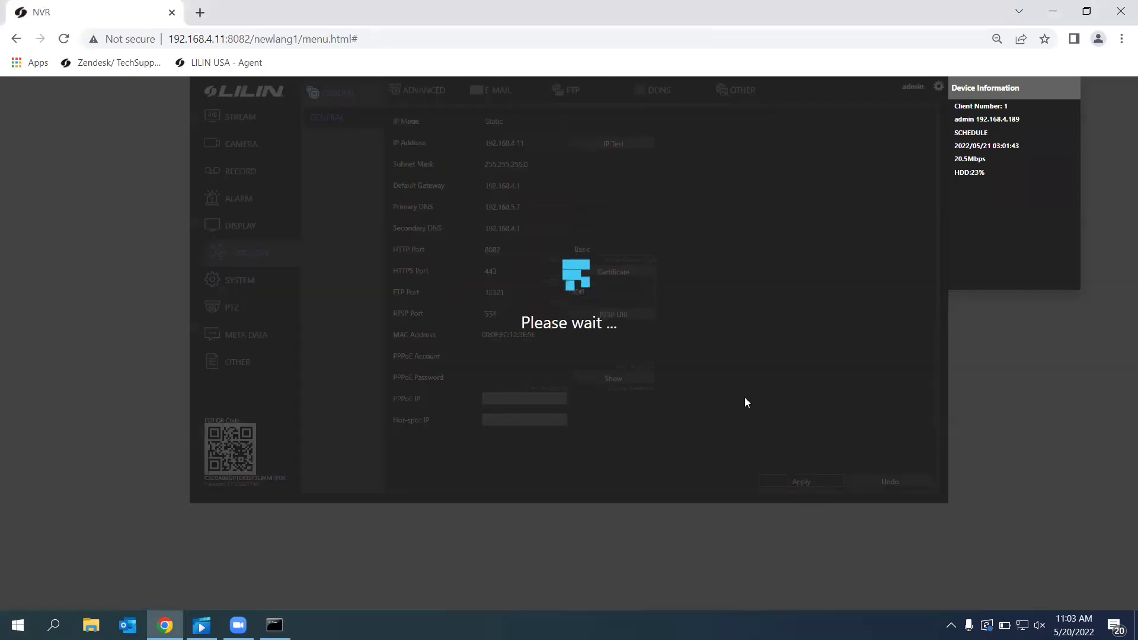
{"action": "key", "text": "alt+Tab"}
{"action": "left_click_drag", "start_coordinate": [849, 390], "coordinate": [582, 332]}
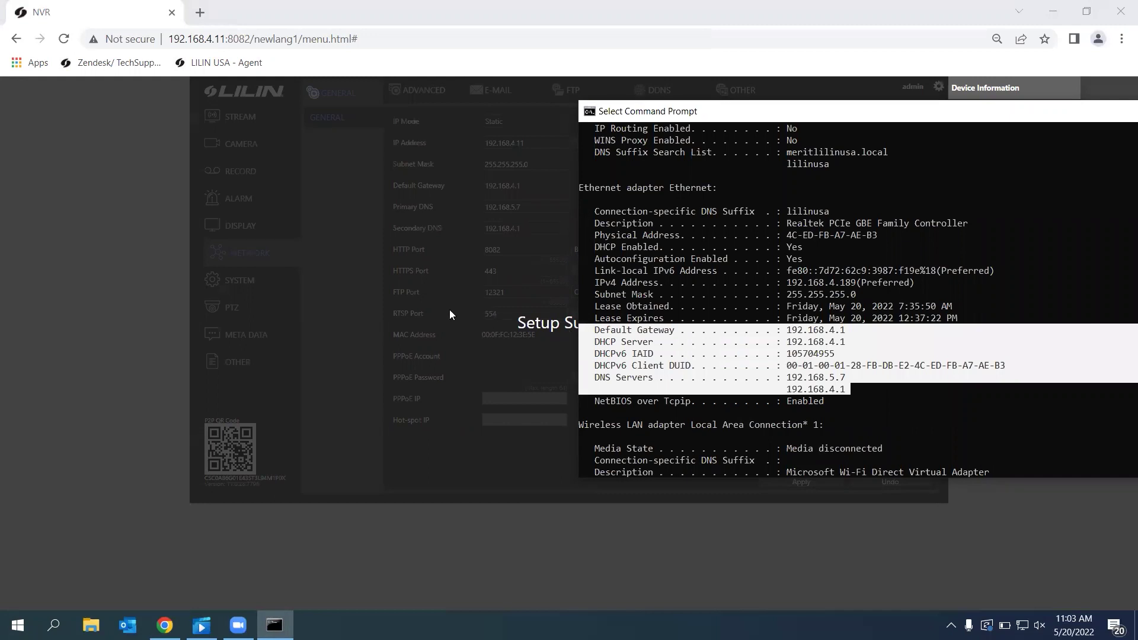
{"action": "left_click", "coordinate": [352, 306]}
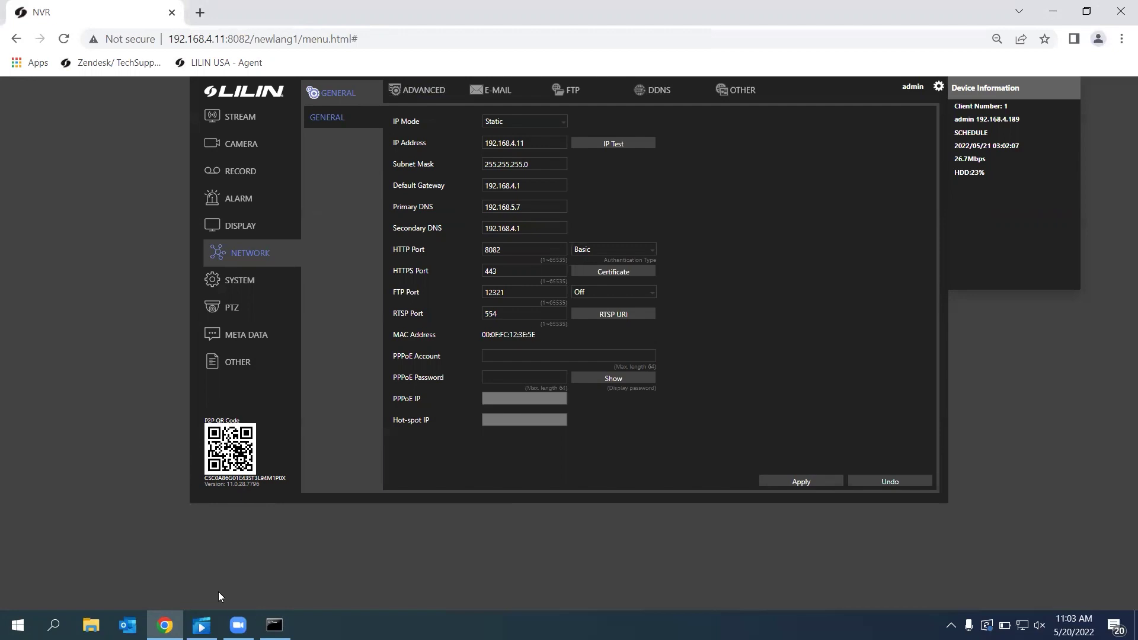
- Play the phone recording where the LILIN app connects via P2P to Test, showing three camera feeds
{"action": "mouse_move", "coordinate": [202, 625]}
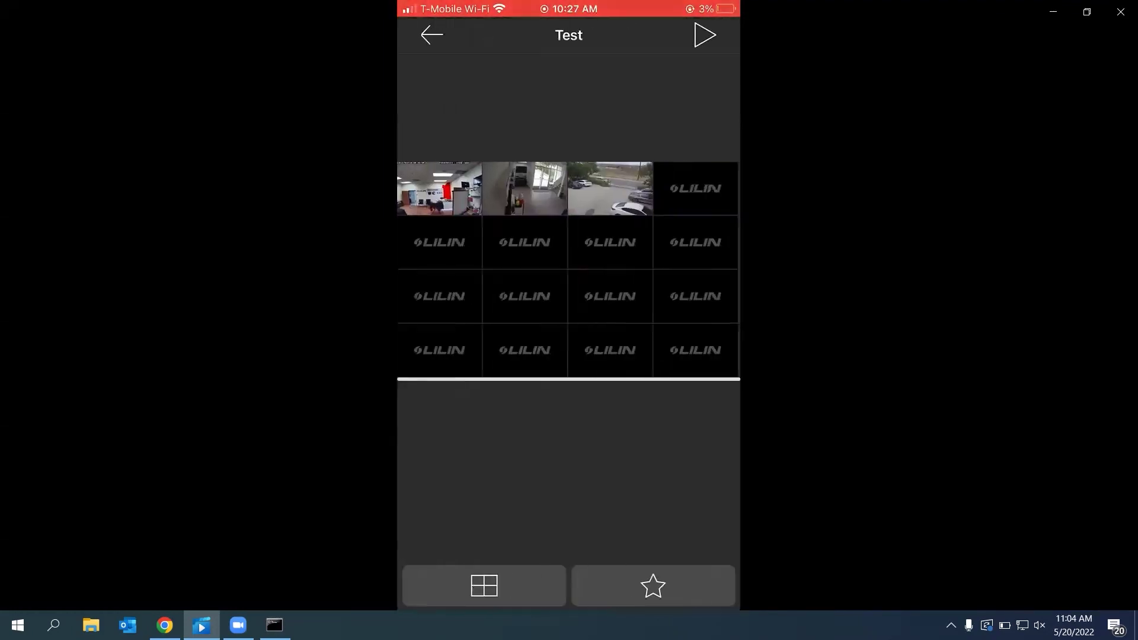
- Seek the recording back from 0:01:14 to about 0:01:06 to replay the Test camera grid
{"action": "mouse_move", "coordinate": [627, 444]}
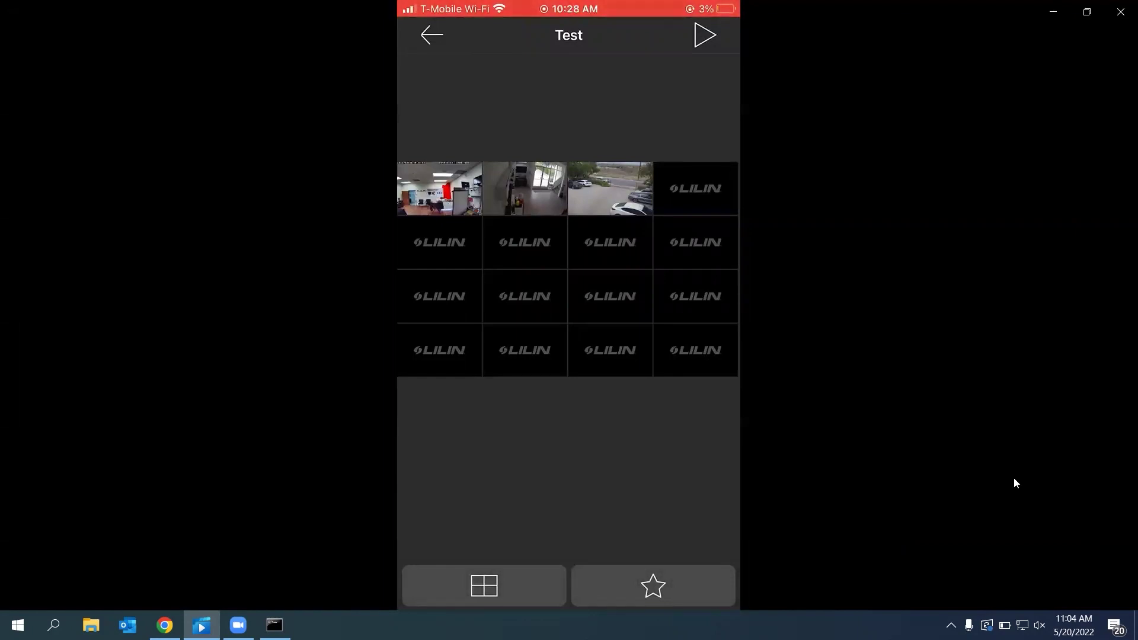
{"action": "mouse_move", "coordinate": [1008, 487]}
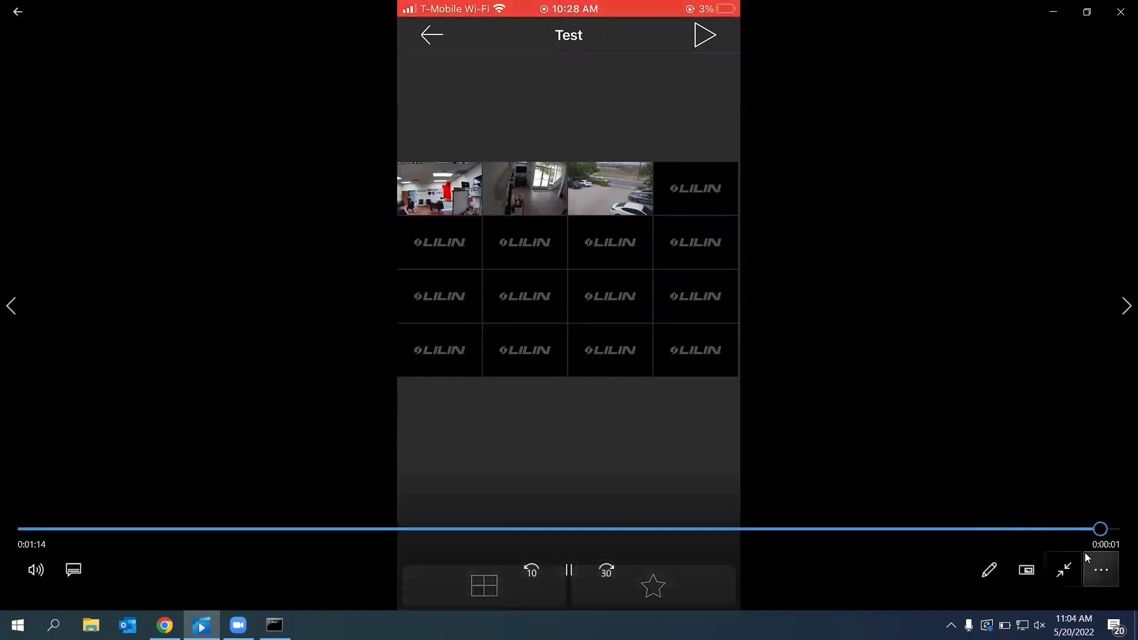
{"action": "left_click", "coordinate": [975, 530]}
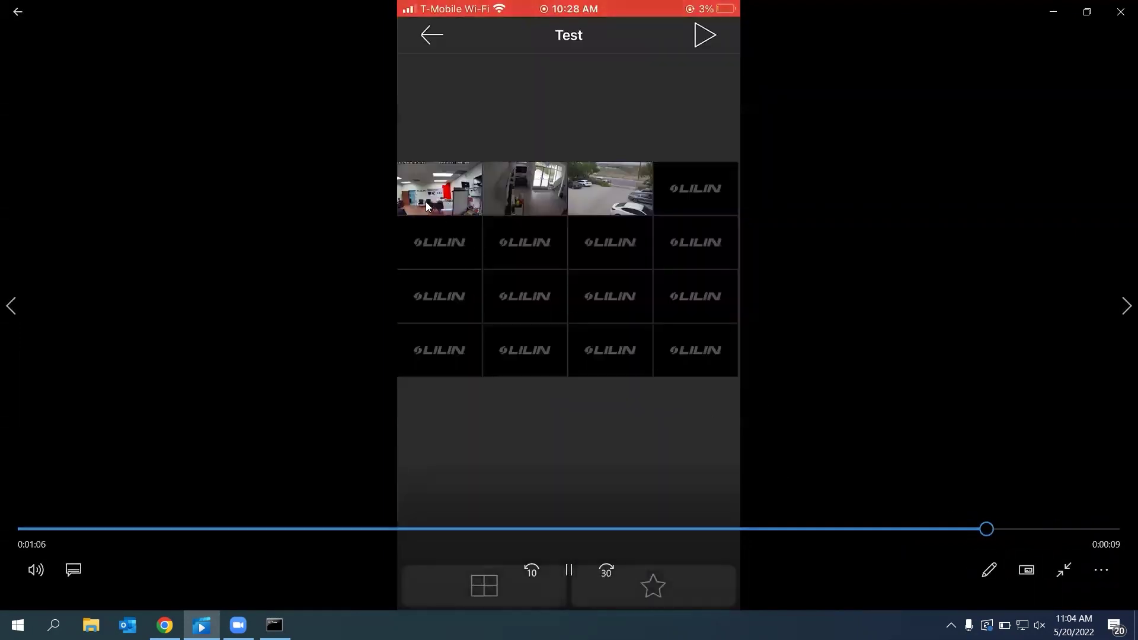